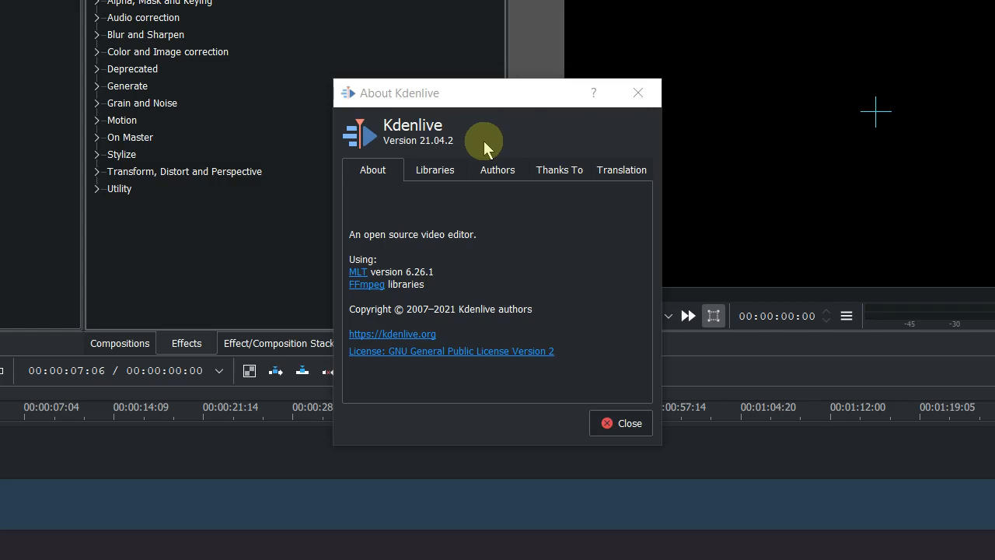
Close the About information and start a title clip with the text "YouTube Channel" and "bigBOSS97" on a second line.
{"action": "left_click", "coordinate": [622, 427]}
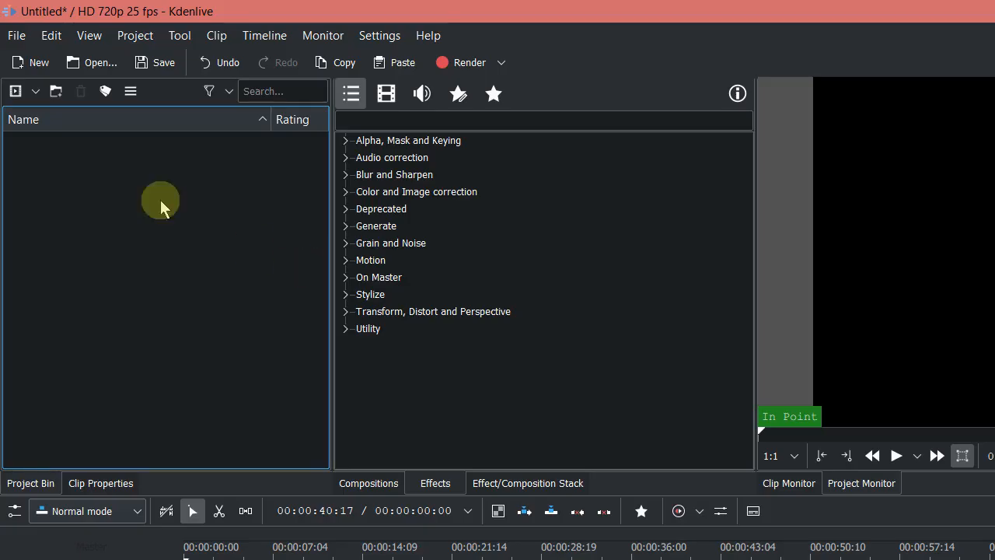
{"action": "left_click", "coordinate": [35, 91]}
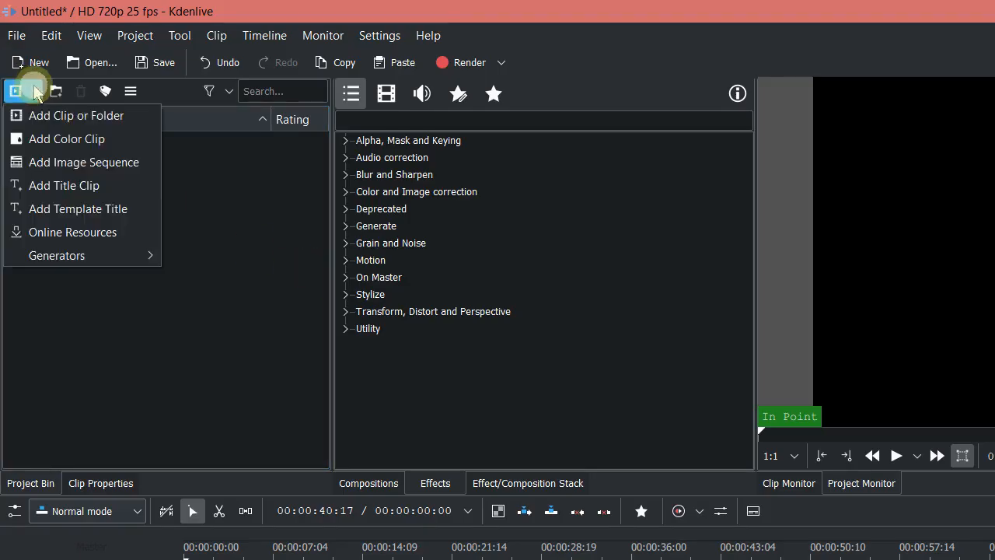
{"action": "left_click", "coordinate": [84, 186]}
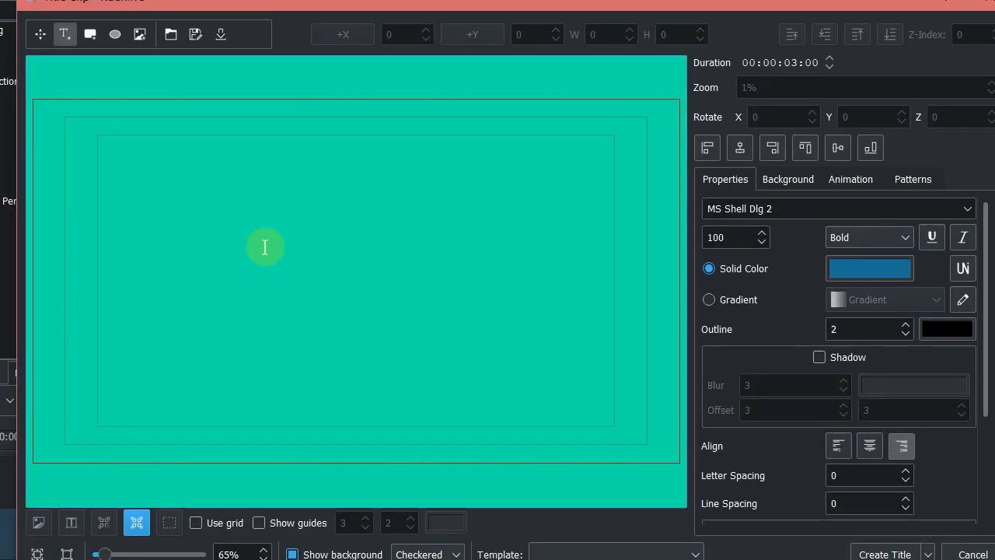
{"action": "left_click", "coordinate": [265, 247]}
{"action": "type", "text": "YouTub"}
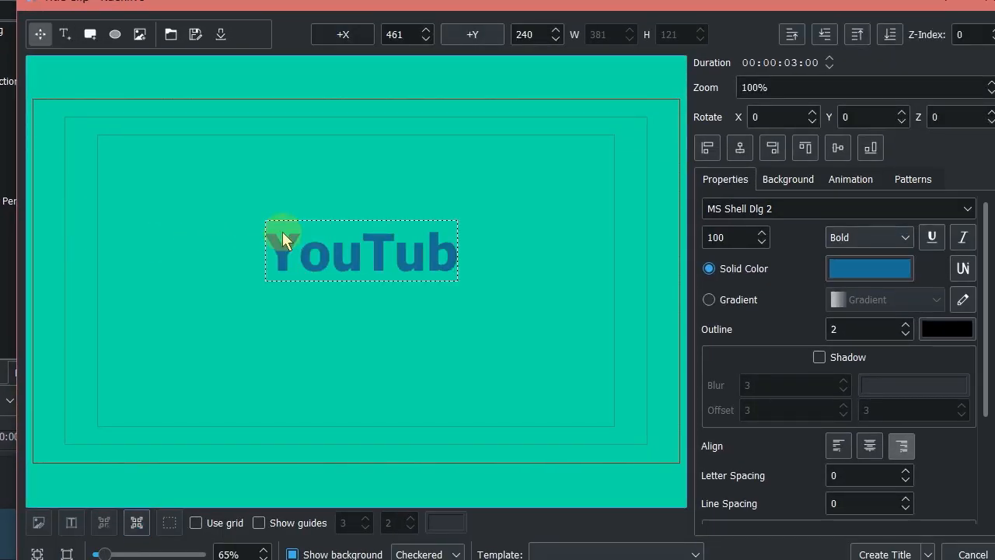
{"action": "type", "text": "e Channel"}
{"action": "key", "text": "Return"}
{"action": "type", "text": "bigBOSS"}
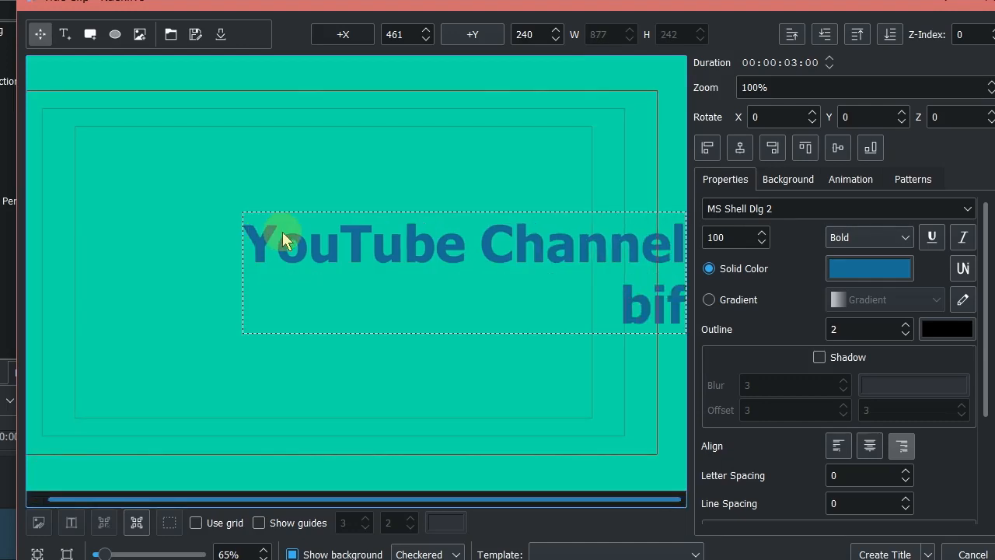
{"action": "type", "text": "97"}
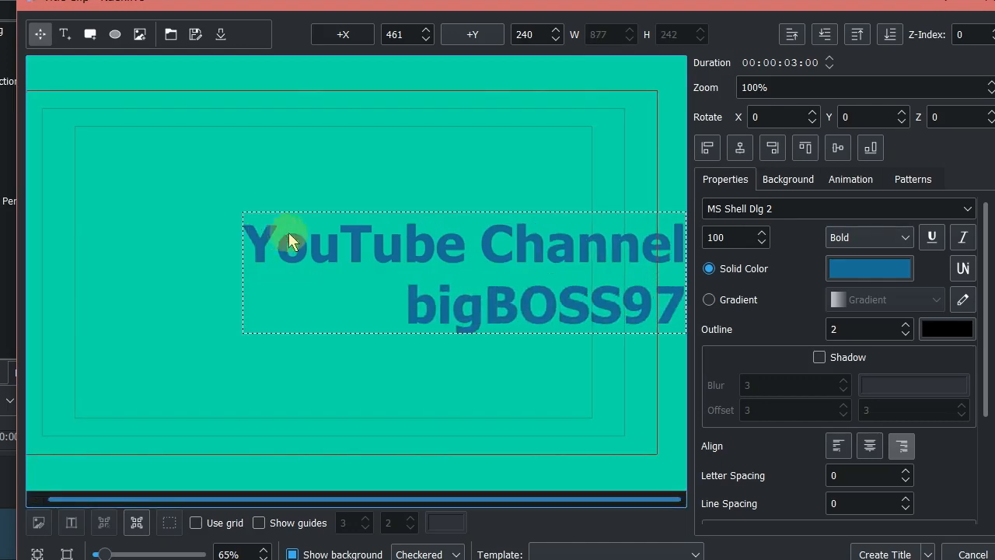
Center-align the title's lines, center the text horizontally and vertically in the frame, and create the title.
{"action": "left_click", "coordinate": [864, 448]}
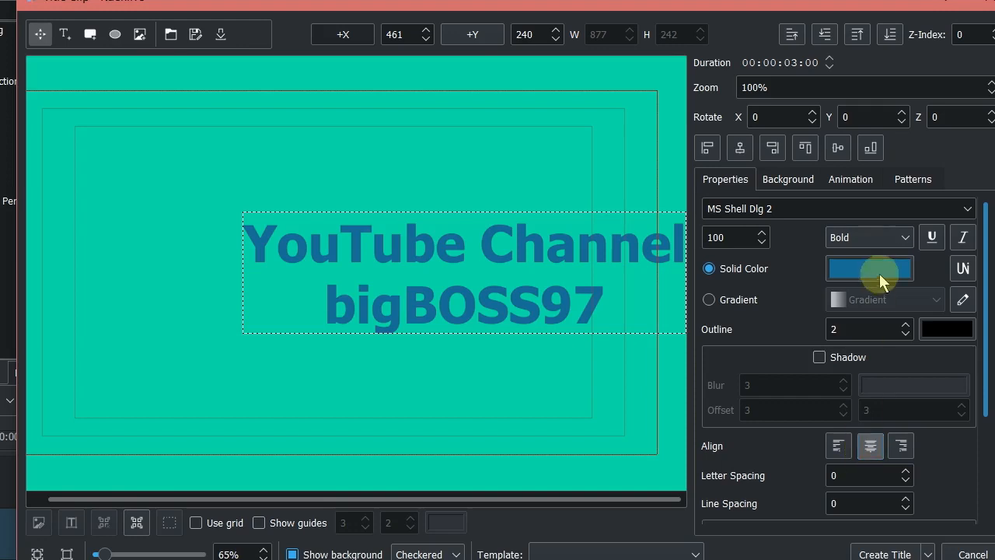
{"action": "left_click", "coordinate": [741, 152]}
{"action": "left_click", "coordinate": [836, 148]}
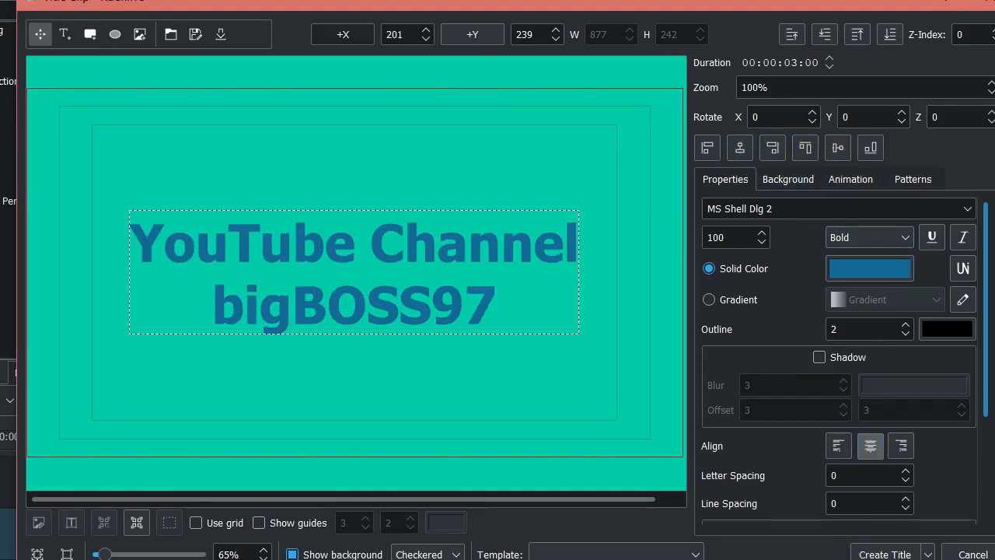
{"action": "left_click", "coordinate": [885, 553]}
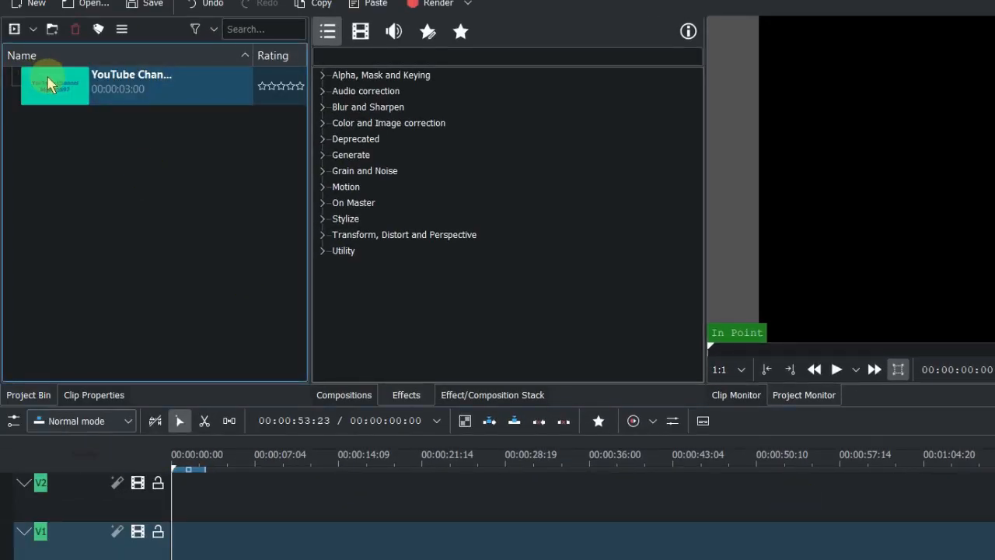
Place the title clip on track V2 at about 00:00:05:05 and set its duration to 00:00:05:00.
{"action": "left_click_drag", "start_coordinate": [47, 84], "coordinate": [247, 494]}
{"action": "right_click", "coordinate": [251, 493]}
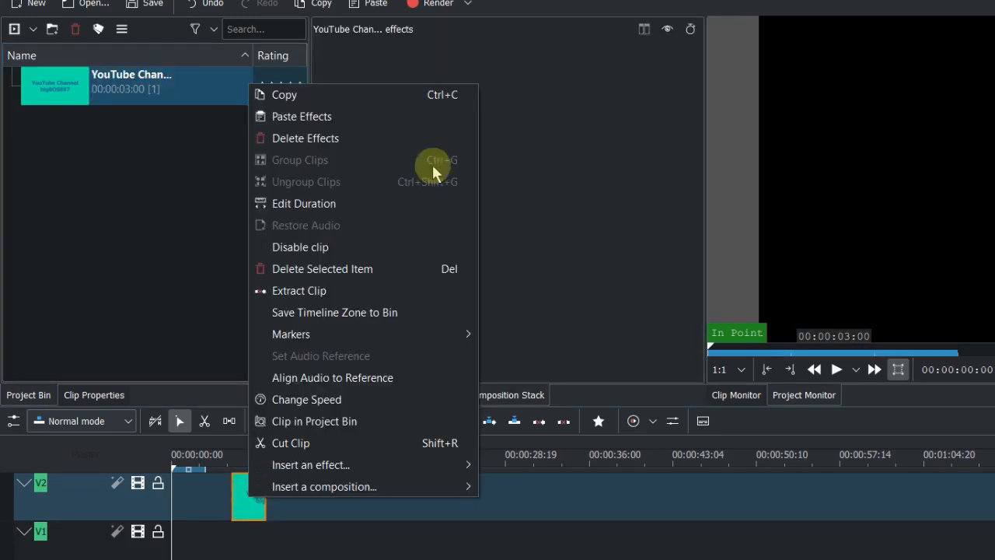
{"action": "left_click", "coordinate": [384, 203]}
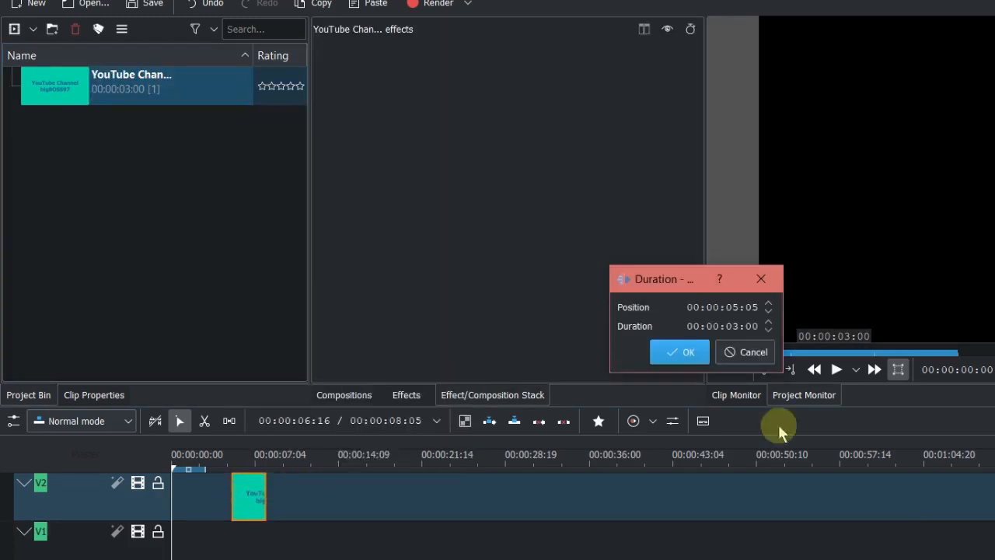
{"action": "left_click", "coordinate": [736, 326]}
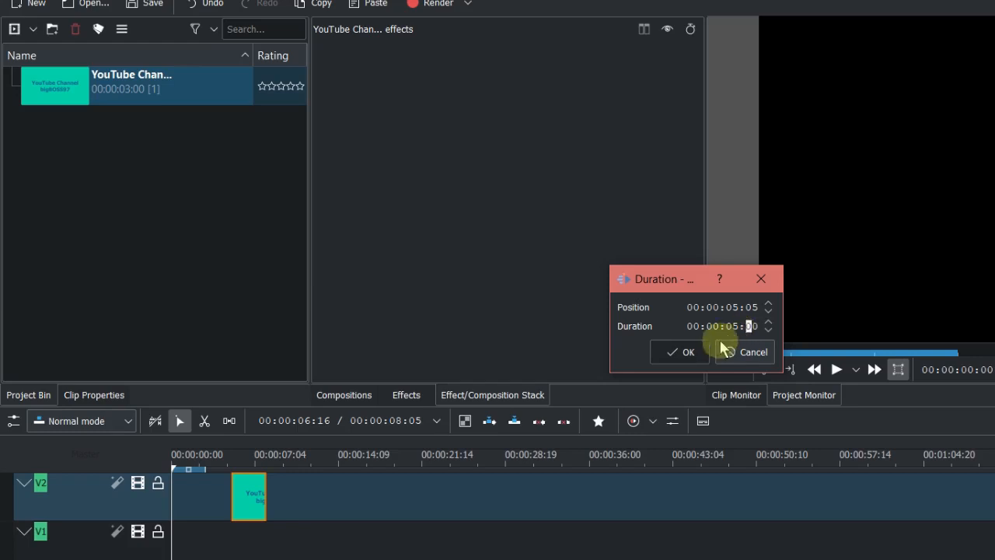
{"action": "left_click", "coordinate": [685, 352]}
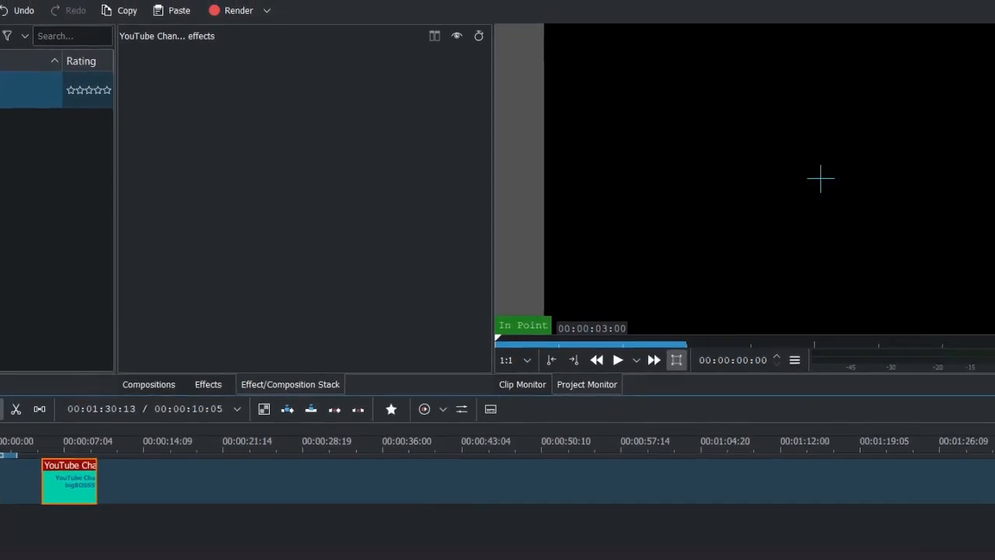
{"action": "left_click", "coordinate": [856, 557]}
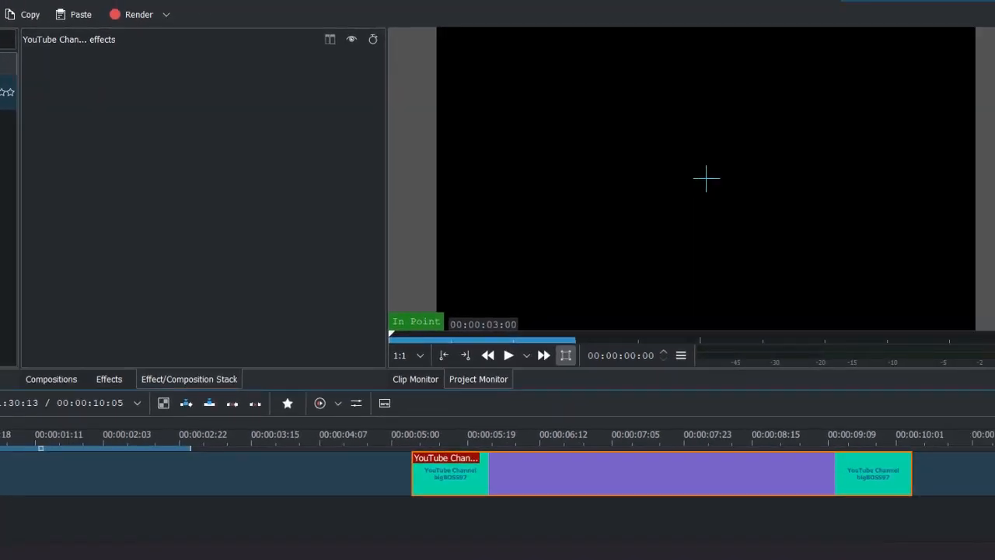
Search the effects for "corner" and apply the Corners effect to the title clip on the timeline.
{"action": "left_click", "coordinate": [117, 381]}
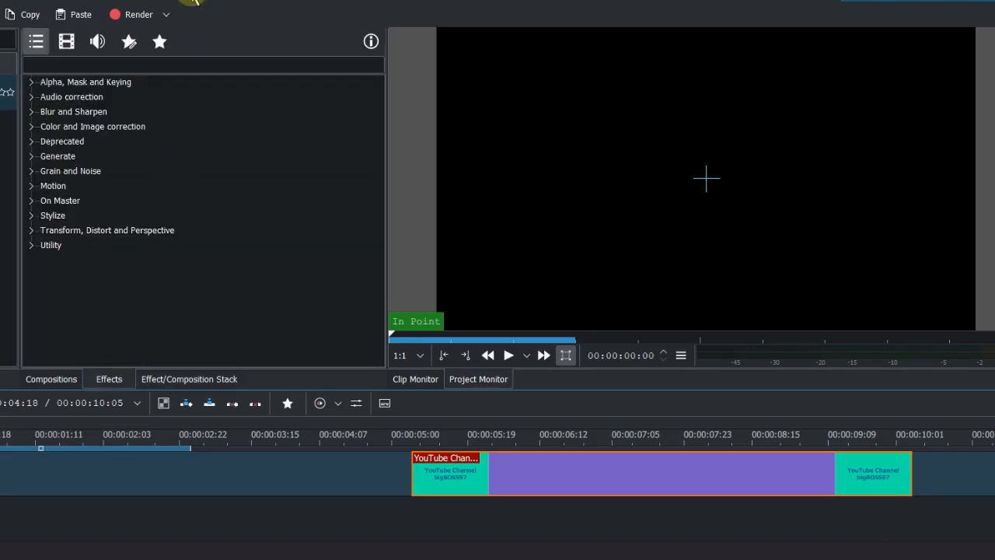
{"action": "left_click", "coordinate": [166, 65]}
{"action": "type", "text": "corne"}
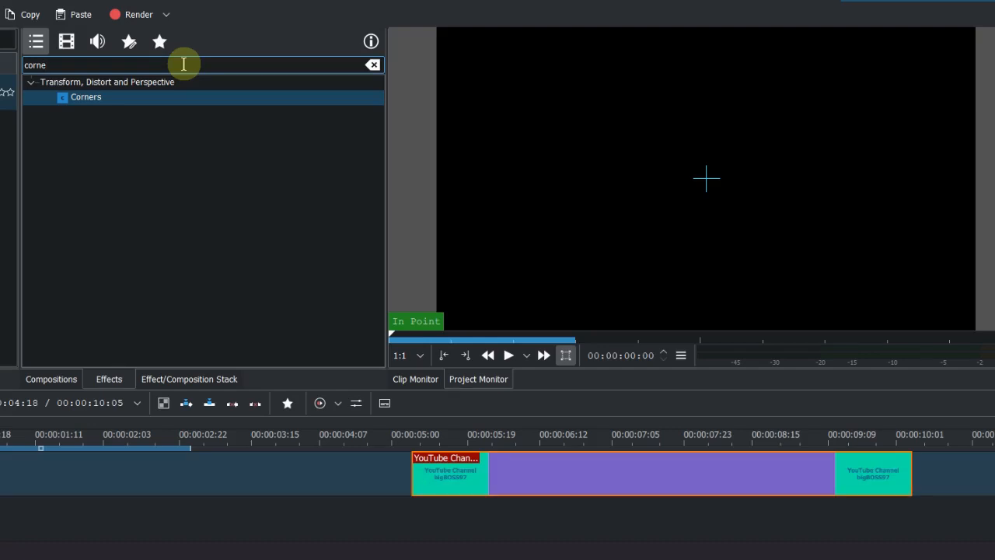
{"action": "type", "text": "r"}
{"action": "left_click_drag", "start_coordinate": [141, 95], "coordinate": [472, 475]}
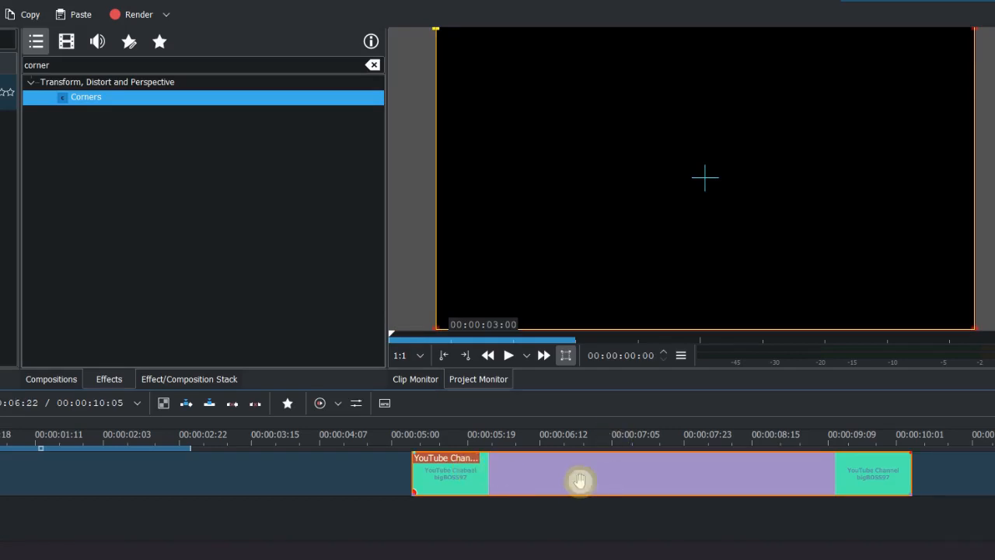
At the clip's start, reshape the image into a perspective panel with corners at about (2042, 2168), (2665, 2488), (2652, 3506) and (2035, 3422).
{"action": "left_click", "coordinate": [413, 466]}
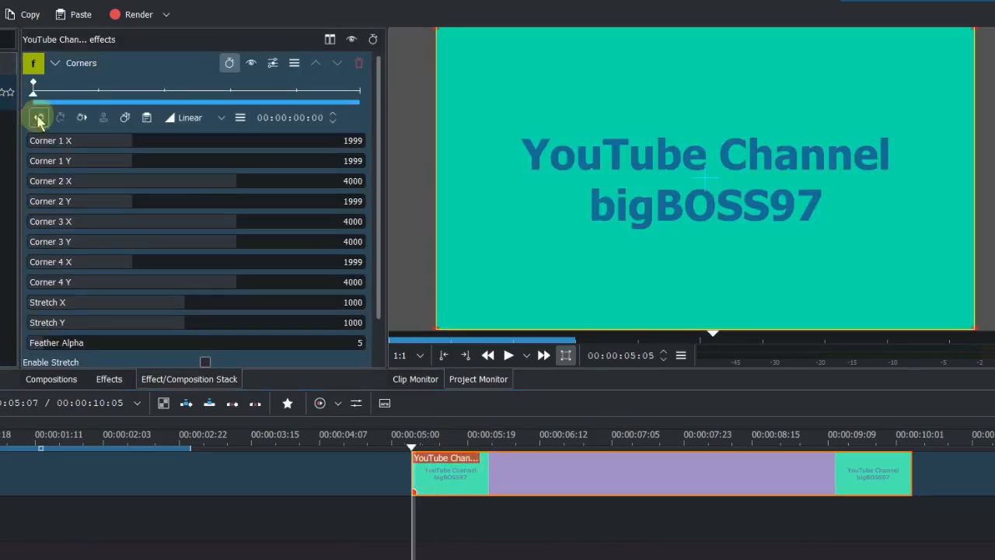
{"action": "left_click_drag", "start_coordinate": [439, 333], "coordinate": [447, 274]}
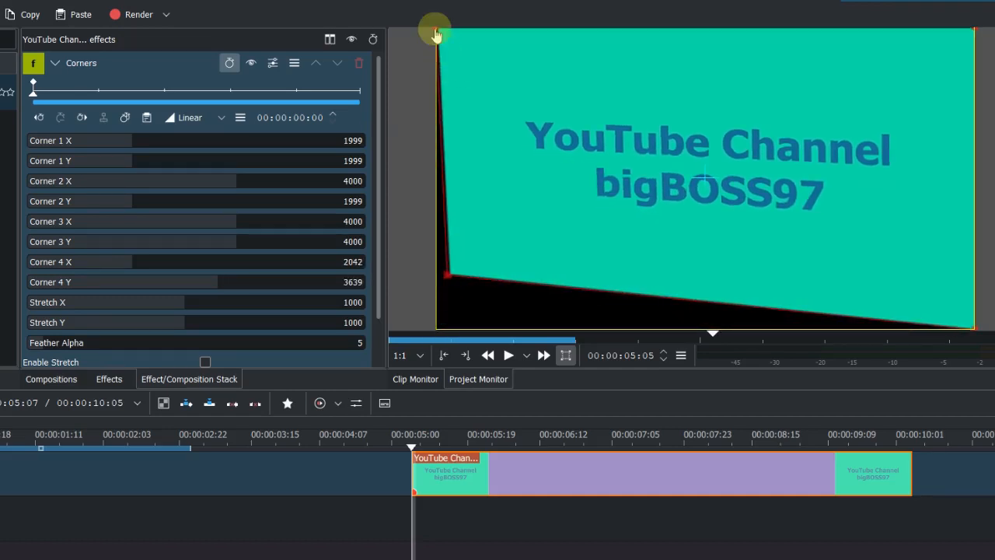
{"action": "left_click_drag", "start_coordinate": [435, 32], "coordinate": [447, 51]}
{"action": "left_click_drag", "start_coordinate": [978, 333], "coordinate": [627, 302]}
{"action": "left_click_drag", "start_coordinate": [451, 276], "coordinate": [445, 242]}
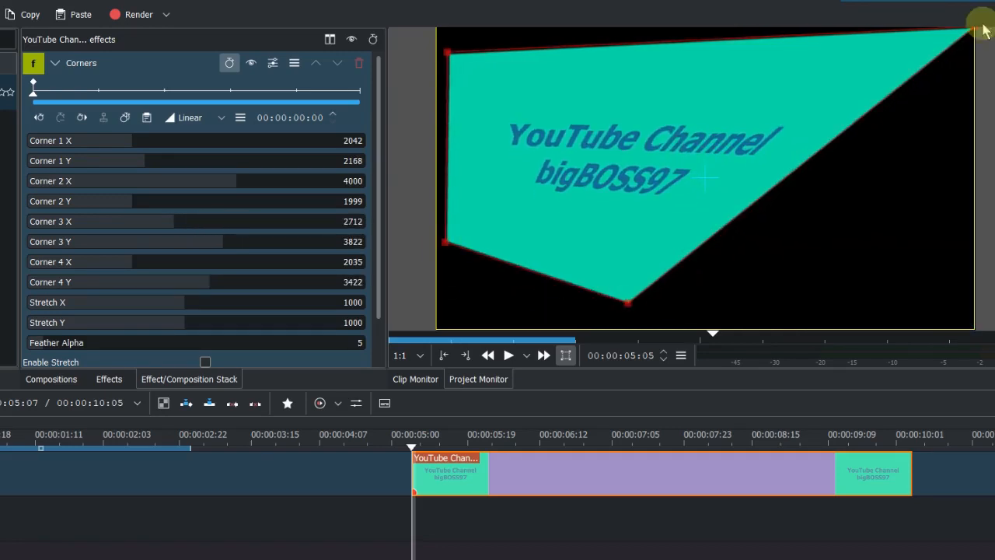
{"action": "left_click_drag", "start_coordinate": [974, 31], "coordinate": [615, 100]}
{"action": "left_click_drag", "start_coordinate": [627, 301], "coordinate": [612, 255]}
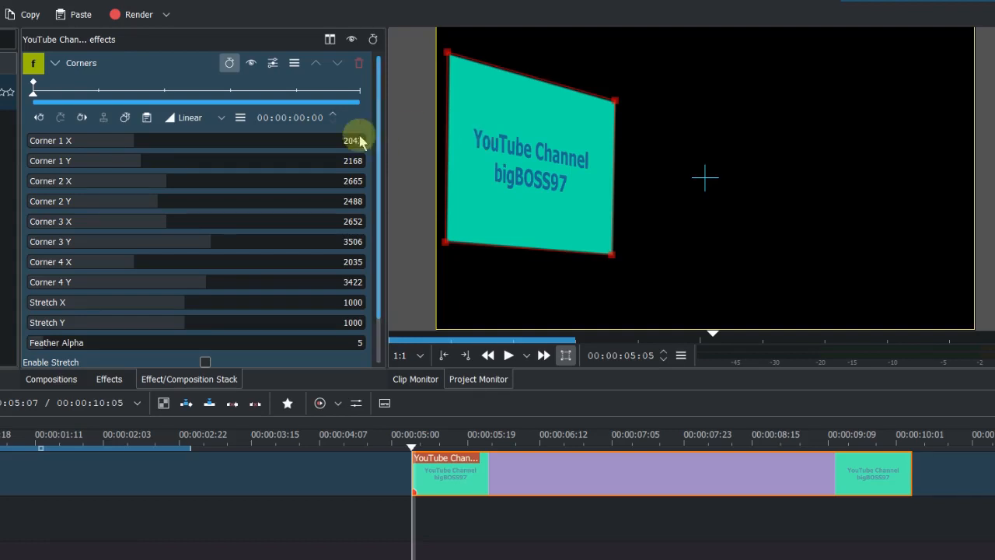
Find the Distort effect, apply it to the title clip, and set its amplitude to 100 and frequency to 61.
{"action": "left_click", "coordinate": [109, 380]}
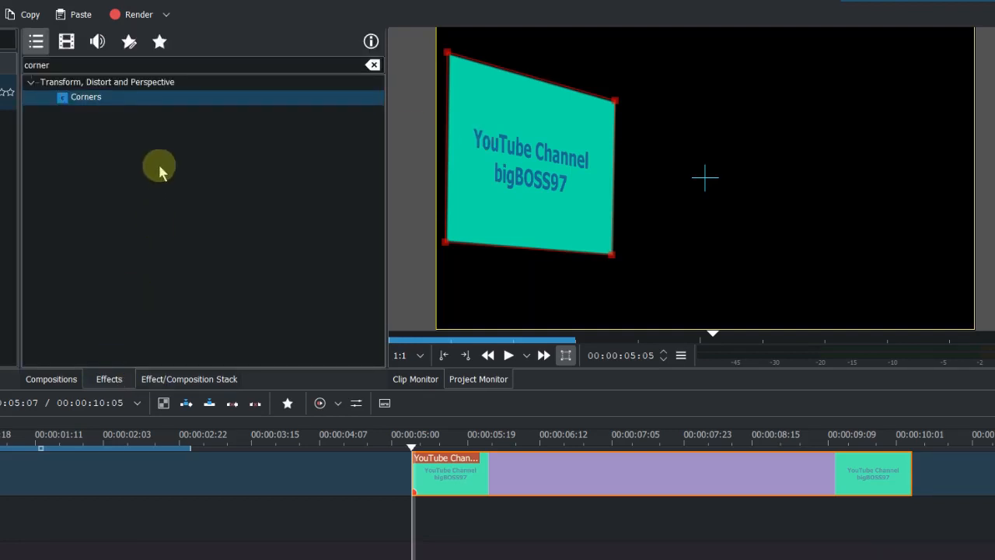
{"action": "double_click", "coordinate": [212, 60]}
{"action": "type", "text": "dist"}
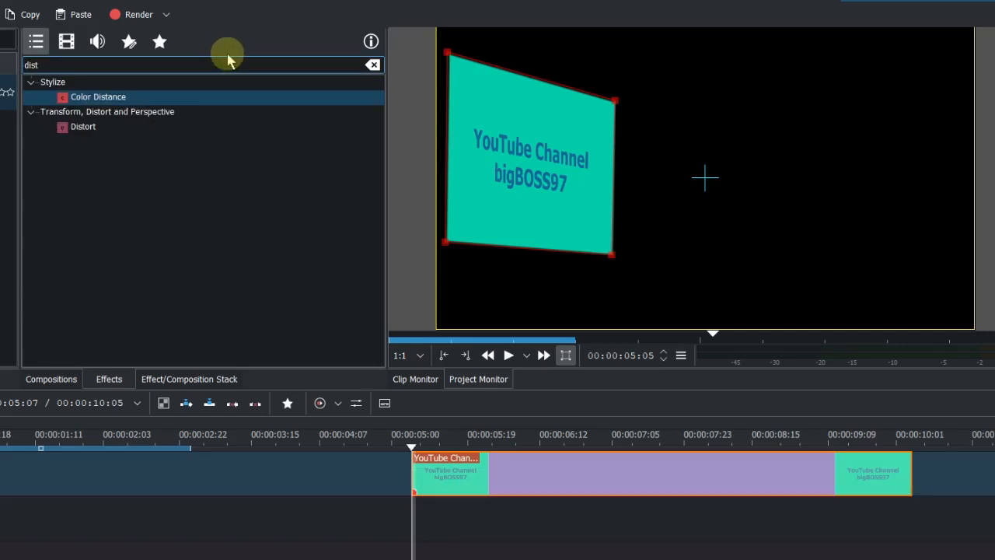
{"action": "left_click_drag", "start_coordinate": [89, 128], "coordinate": [593, 486]}
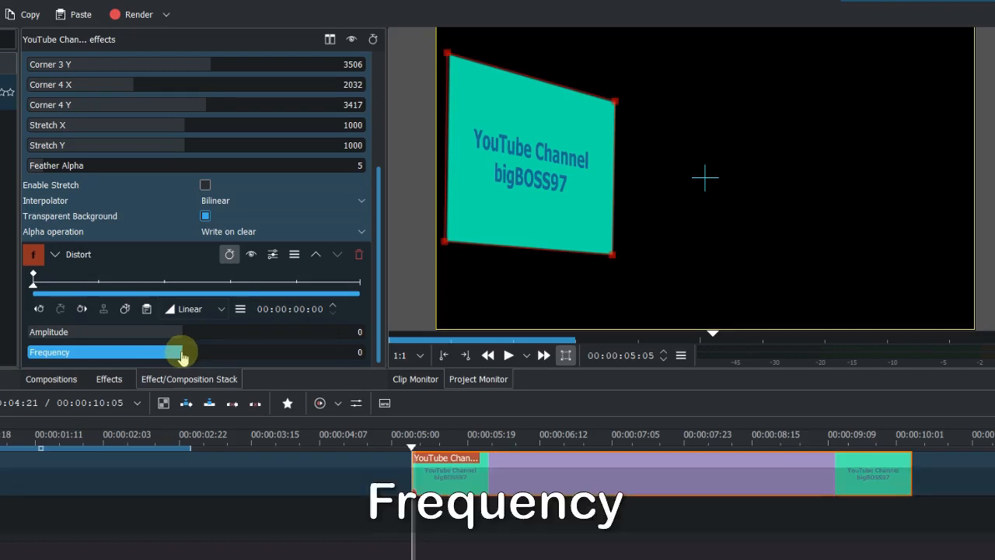
{"action": "left_click_drag", "start_coordinate": [167, 346], "coordinate": [186, 353]}
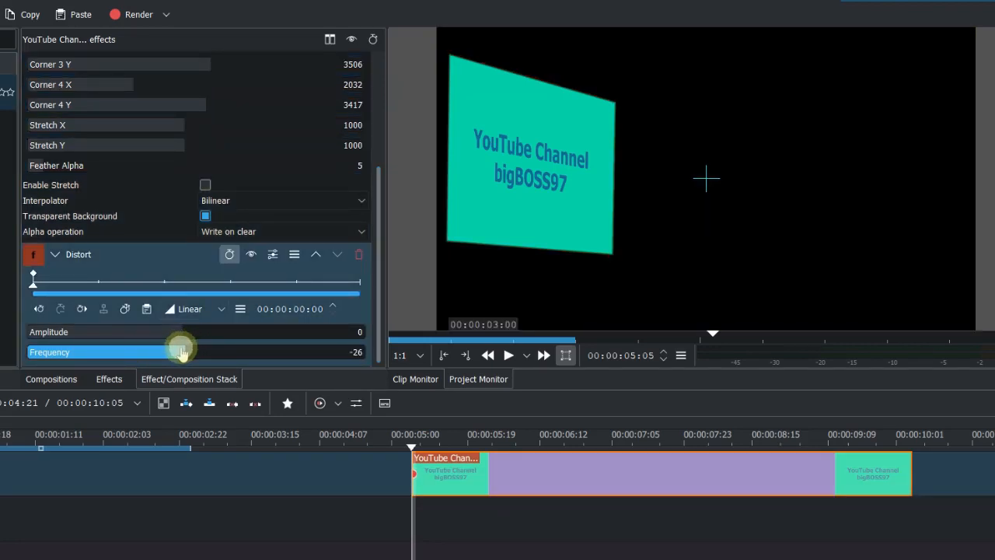
{"action": "mouse_move", "coordinate": [181, 336]}
{"action": "left_mouse_down"}
{"action": "mouse_move", "coordinate": [197, 334]}
{"action": "mouse_move", "coordinate": [206, 354]}
{"action": "mouse_move", "coordinate": [187, 354]}
{"action": "left_mouse_up"}
Add a keyframe at 00:00:02:00 in both the Distort and the Corners effects.
{"action": "left_click", "coordinate": [166, 287]}
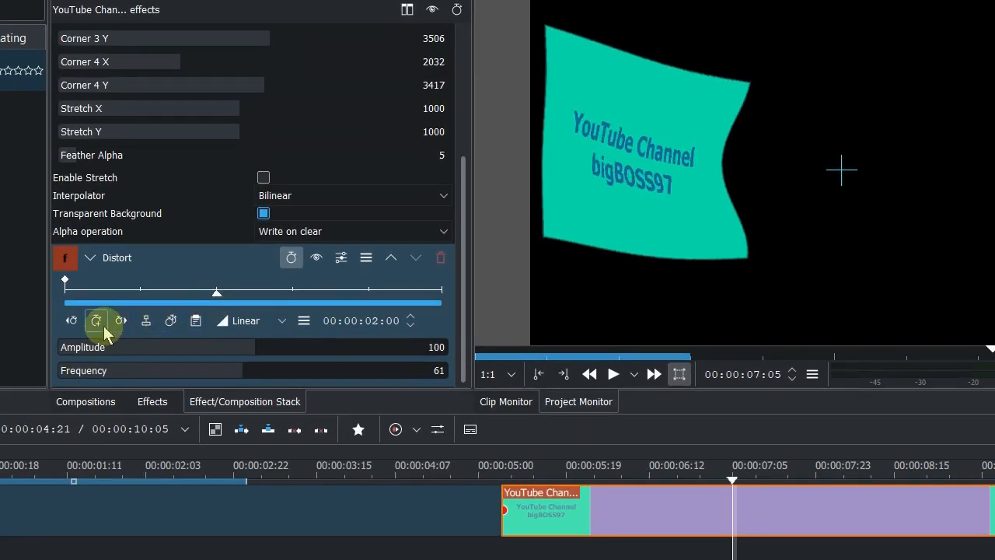
{"action": "left_click", "coordinate": [98, 321]}
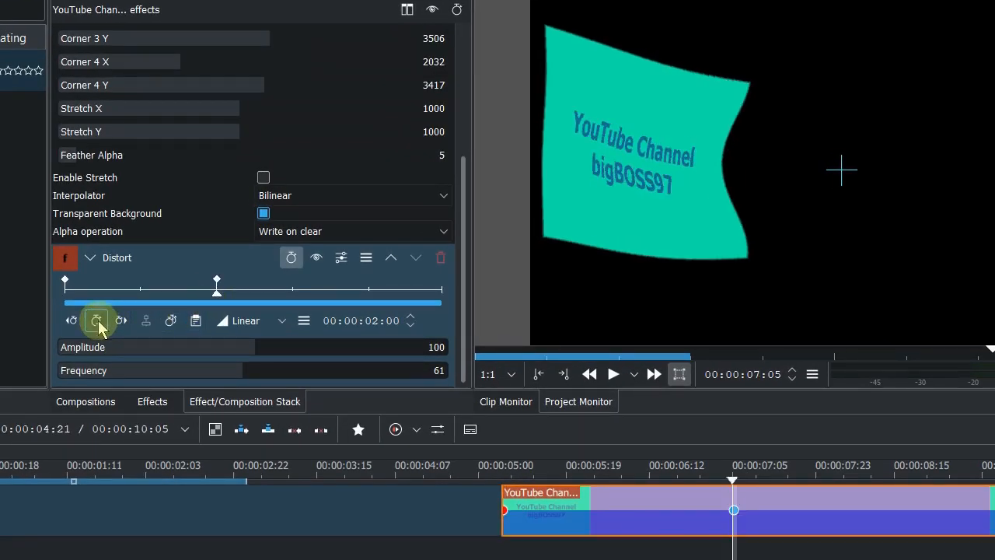
{"action": "left_click_drag", "start_coordinate": [464, 194], "coordinate": [456, 17]}
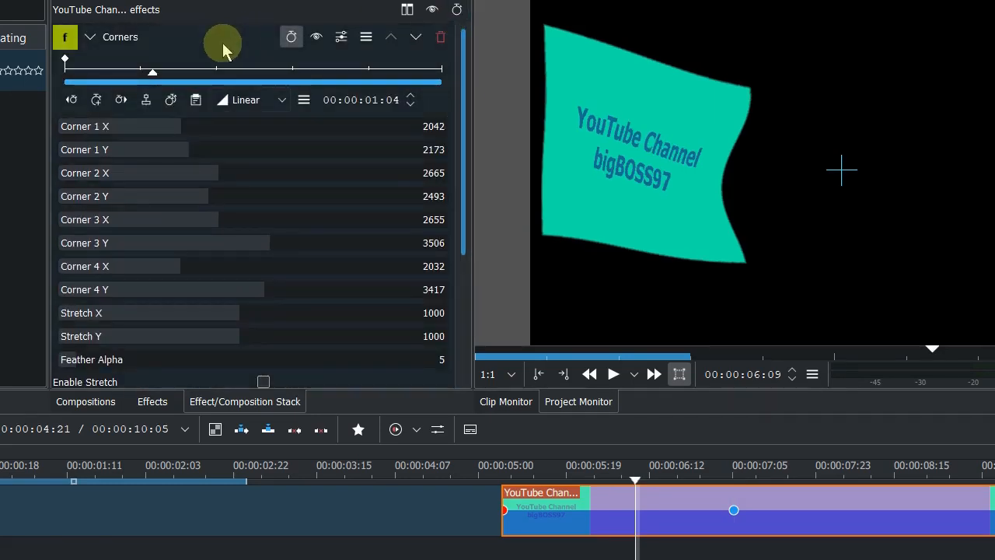
{"action": "mouse_move", "coordinate": [154, 72]}
{"action": "left_mouse_down"}
{"action": "mouse_move", "coordinate": [224, 78]}
{"action": "mouse_move", "coordinate": [215, 77]}
{"action": "left_mouse_up"}
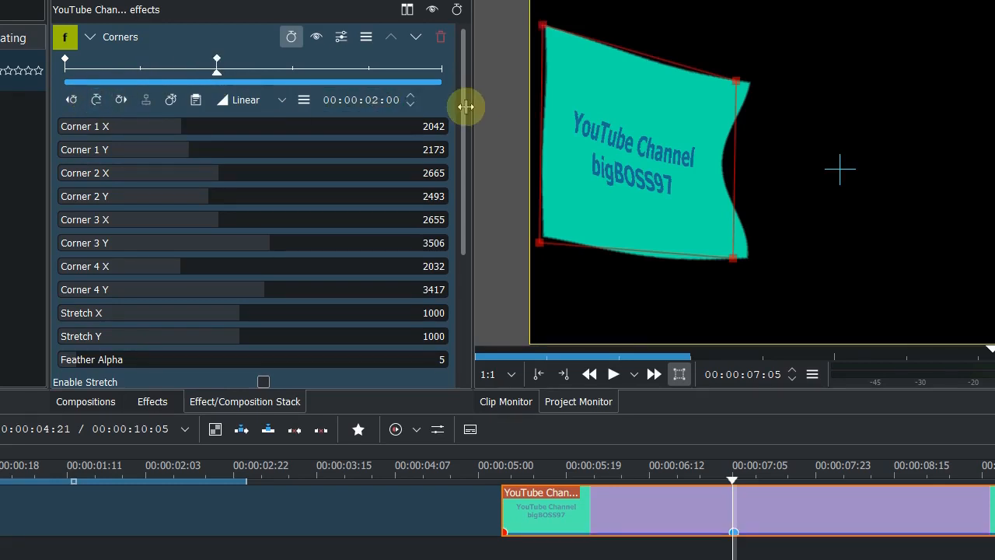
Add a Distort keyframe at 00:00:01:00 and set its amplitude to 147 and frequency to 51.
{"action": "left_click_drag", "start_coordinate": [462, 104], "coordinate": [466, 266]}
{"action": "mouse_move", "coordinate": [120, 289]}
{"action": "left_mouse_down"}
{"action": "mouse_move", "coordinate": [91, 289]}
{"action": "mouse_move", "coordinate": [189, 304]}
{"action": "mouse_move", "coordinate": [216, 296]}
{"action": "mouse_move", "coordinate": [89, 290]}
{"action": "mouse_move", "coordinate": [217, 297]}
{"action": "mouse_move", "coordinate": [93, 295]}
{"action": "mouse_move", "coordinate": [175, 282]}
{"action": "mouse_move", "coordinate": [140, 288]}
{"action": "mouse_move", "coordinate": [140, 301]}
{"action": "mouse_move", "coordinate": [137, 289]}
{"action": "left_mouse_up"}
{"action": "left_click", "coordinate": [97, 319]}
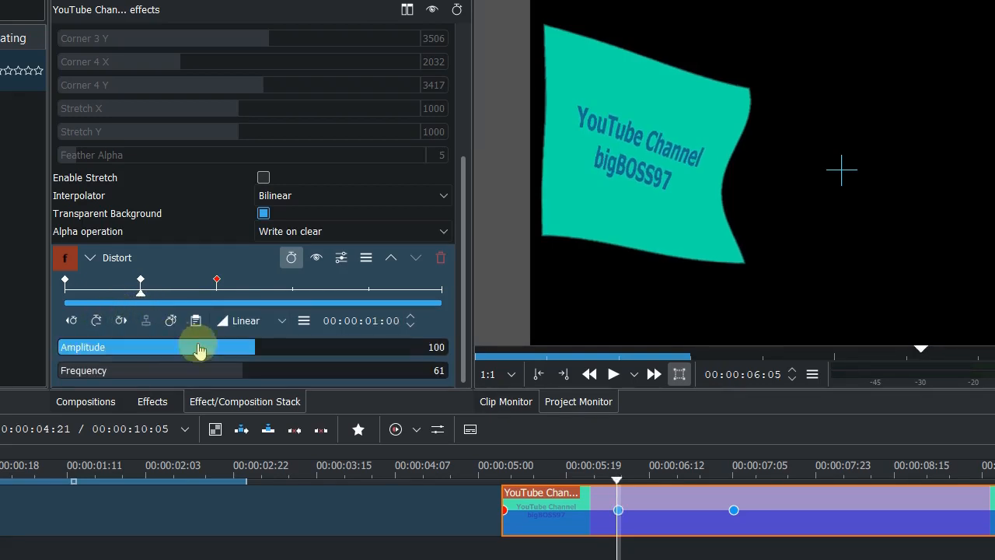
{"action": "left_click", "coordinate": [242, 370]}
{"action": "left_click", "coordinate": [263, 347]}
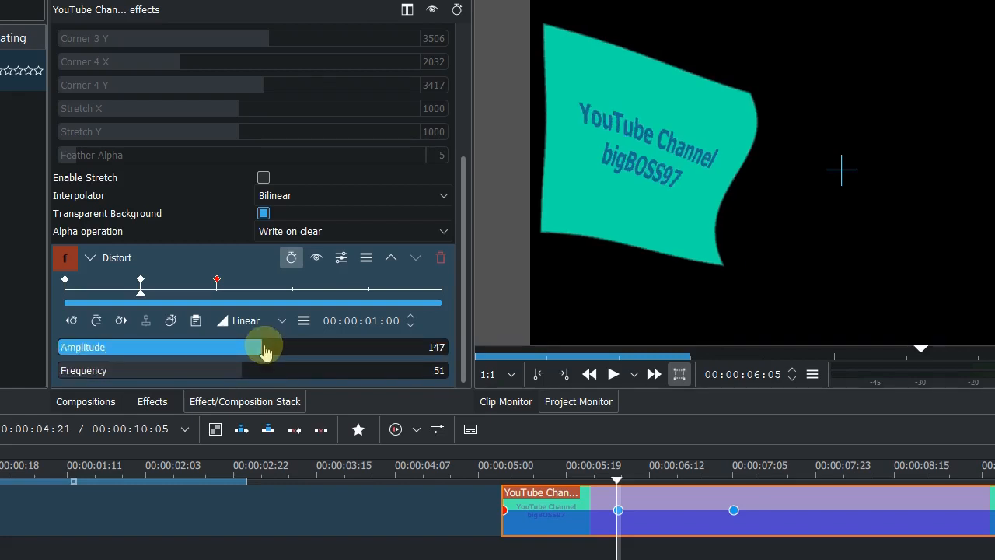
Add a keyframe to the Corners effect at 00:00:04:00.
{"action": "mouse_move", "coordinate": [140, 289]}
{"action": "left_mouse_down"}
{"action": "mouse_move", "coordinate": [66, 296]}
{"action": "mouse_move", "coordinate": [138, 295]}
{"action": "mouse_move", "coordinate": [262, 322]}
{"action": "mouse_move", "coordinate": [145, 318]}
{"action": "mouse_move", "coordinate": [172, 309]}
{"action": "left_mouse_up"}
{"action": "mouse_move", "coordinate": [460, 209]}
{"action": "left_mouse_down"}
{"action": "mouse_move", "coordinate": [480, 49]}
{"action": "mouse_move", "coordinate": [469, 208]}
{"action": "left_mouse_up"}
{"action": "left_click", "coordinate": [116, 96]}
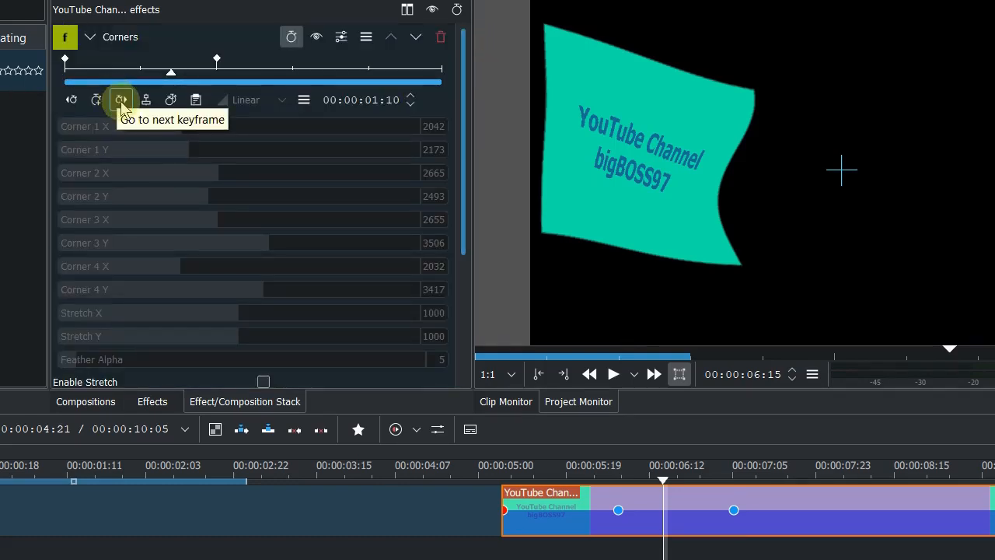
{"action": "left_click", "coordinate": [121, 99]}
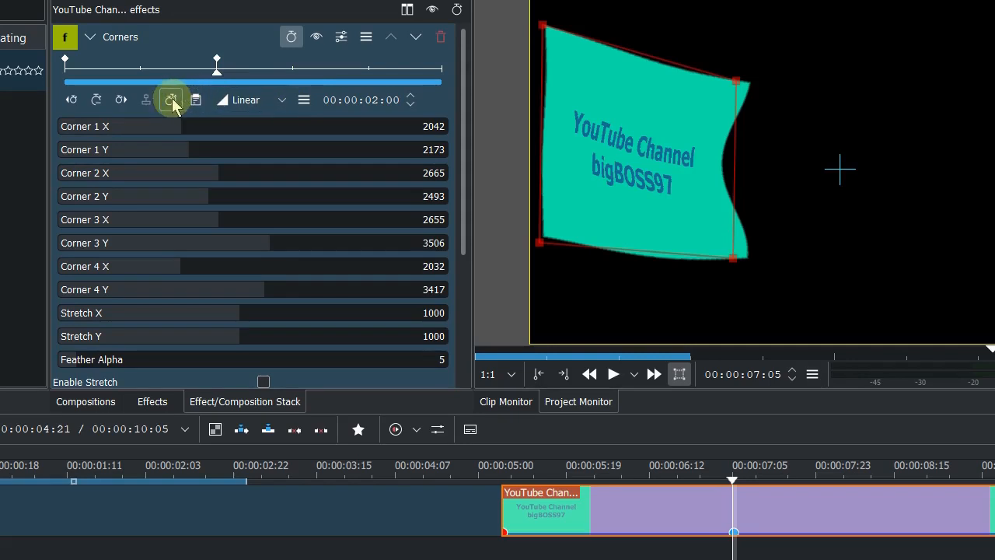
{"action": "left_click", "coordinate": [365, 74]}
{"action": "left_click", "coordinate": [368, 76]}
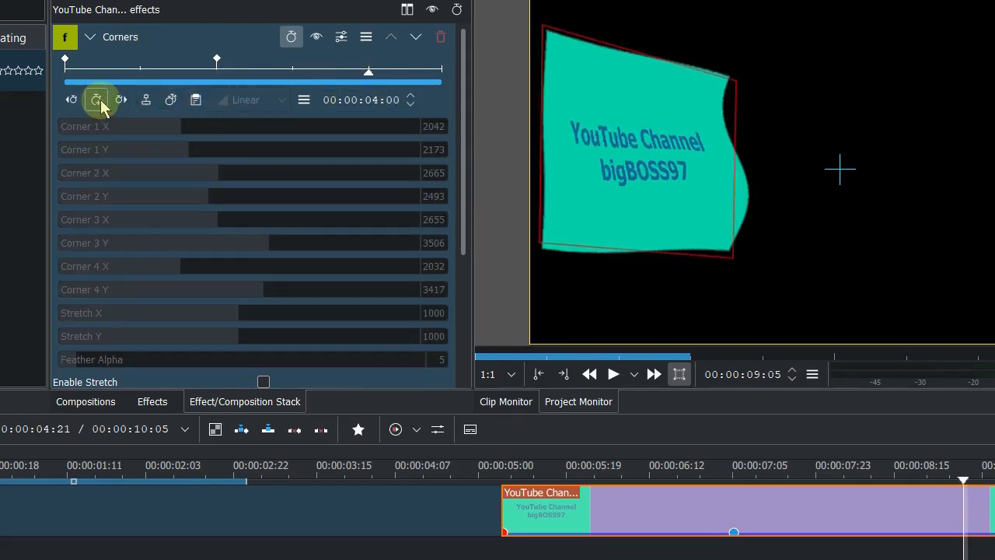
{"action": "left_click", "coordinate": [96, 99]}
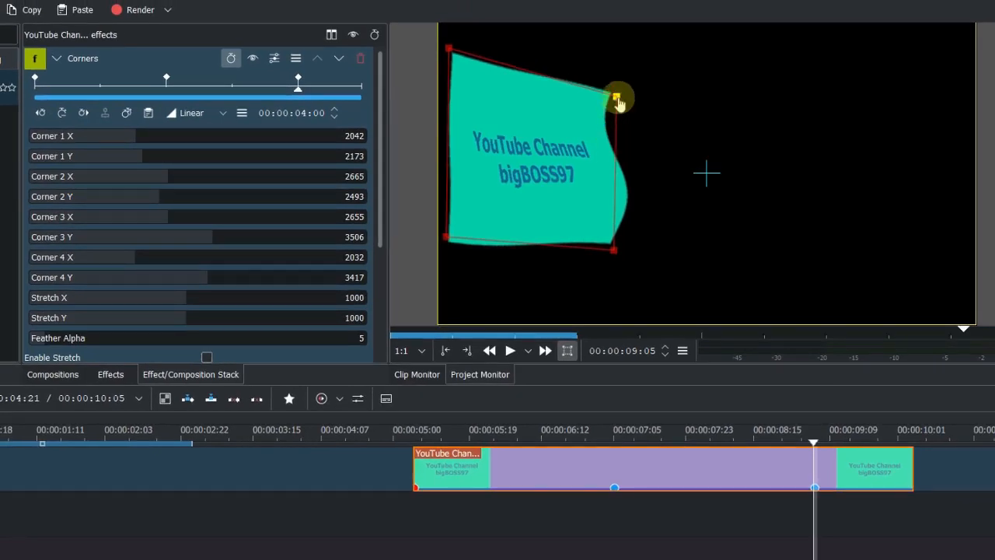
Reshape the panel at the 00:00:04:00 Corners keyframe, placing corners 1 to 4 at about (2385, 2466), (3042, 2315), (3544, 2702) and (2925, 2808).
{"action": "left_click_drag", "start_coordinate": [617, 98], "coordinate": [643, 135]}
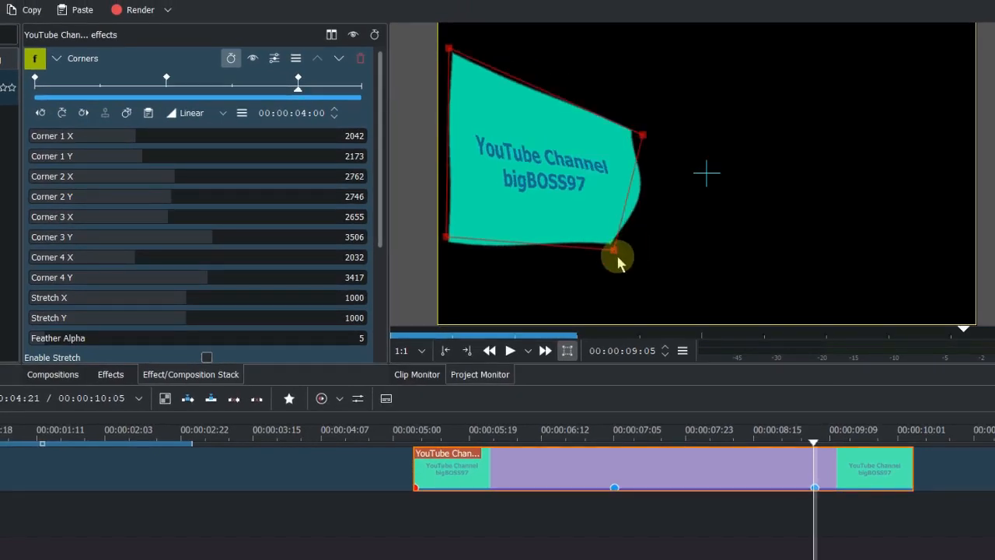
{"action": "left_click_drag", "start_coordinate": [615, 254], "coordinate": [829, 186]}
{"action": "left_click_drag", "start_coordinate": [644, 136], "coordinate": [711, 96]}
{"action": "left_click_drag", "start_coordinate": [446, 236], "coordinate": [636, 175]}
{"action": "left_click_drag", "start_coordinate": [449, 48], "coordinate": [544, 67]}
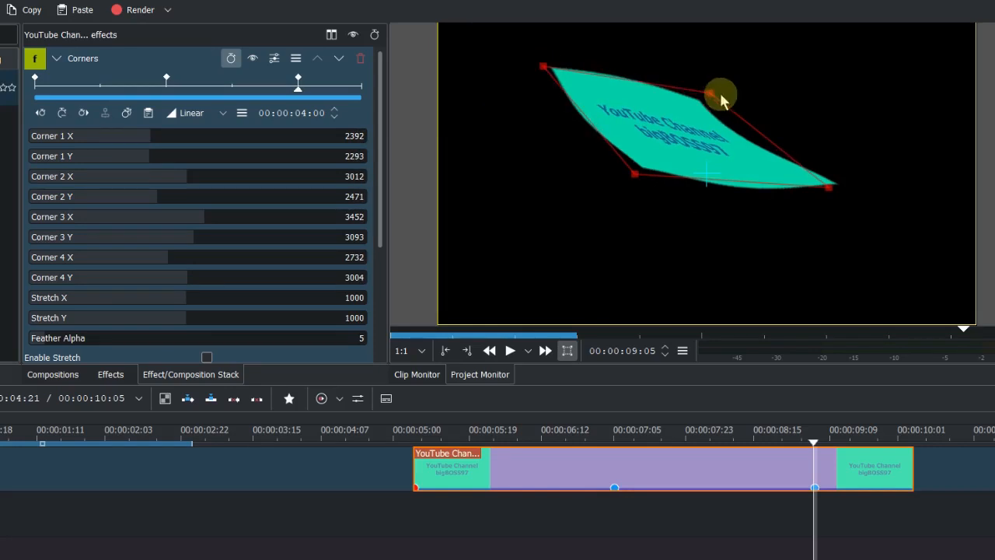
{"action": "left_click_drag", "start_coordinate": [712, 94], "coordinate": [719, 71]}
{"action": "left_click_drag", "start_coordinate": [635, 174], "coordinate": [686, 145]}
{"action": "left_click_drag", "start_coordinate": [829, 186], "coordinate": [853, 128]}
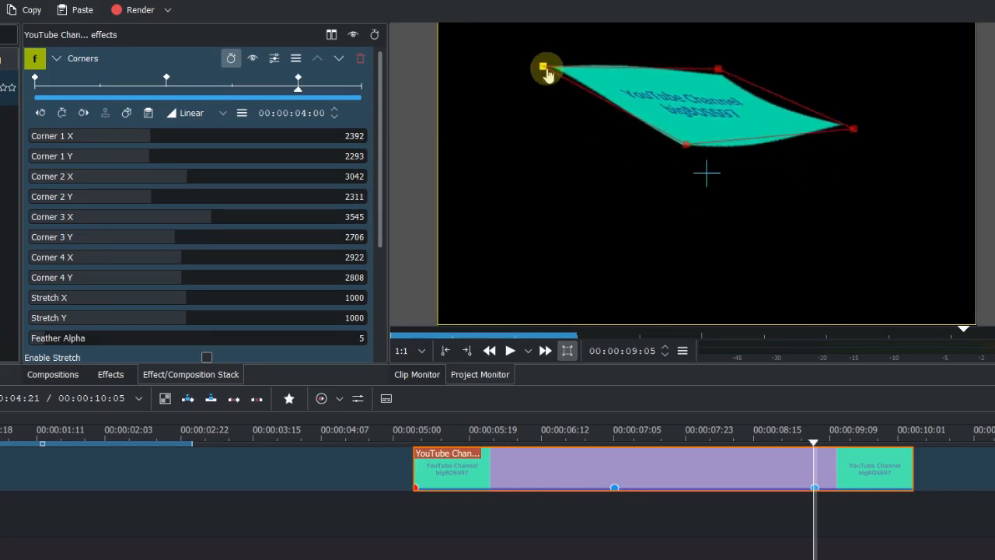
{"action": "left_click_drag", "start_coordinate": [549, 72], "coordinate": [539, 93]}
Scrub through the clip to check the motion and add a Corners keyframe at its end, 00:00:04:24.
{"action": "left_click", "coordinate": [500, 439]}
{"action": "mouse_move", "coordinate": [500, 439]}
{"action": "left_mouse_down"}
{"action": "mouse_move", "coordinate": [755, 401]}
{"action": "mouse_move", "coordinate": [843, 417]}
{"action": "left_mouse_up"}
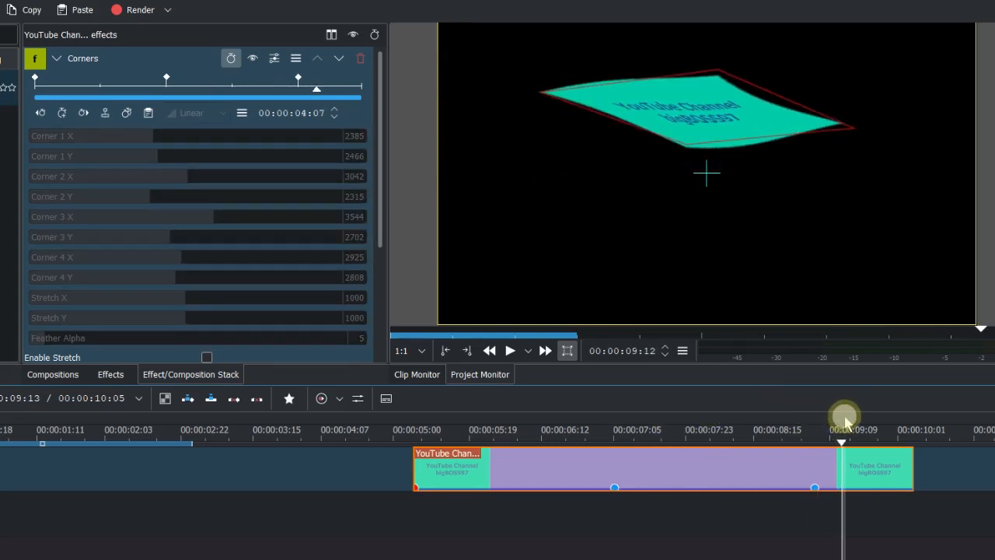
{"action": "left_click", "coordinate": [82, 114]}
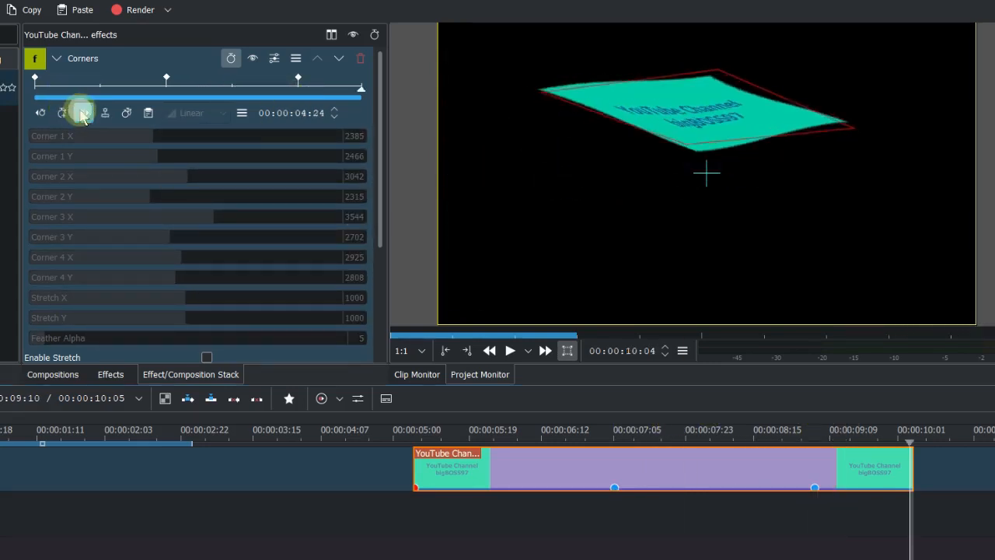
{"action": "left_click", "coordinate": [62, 114]}
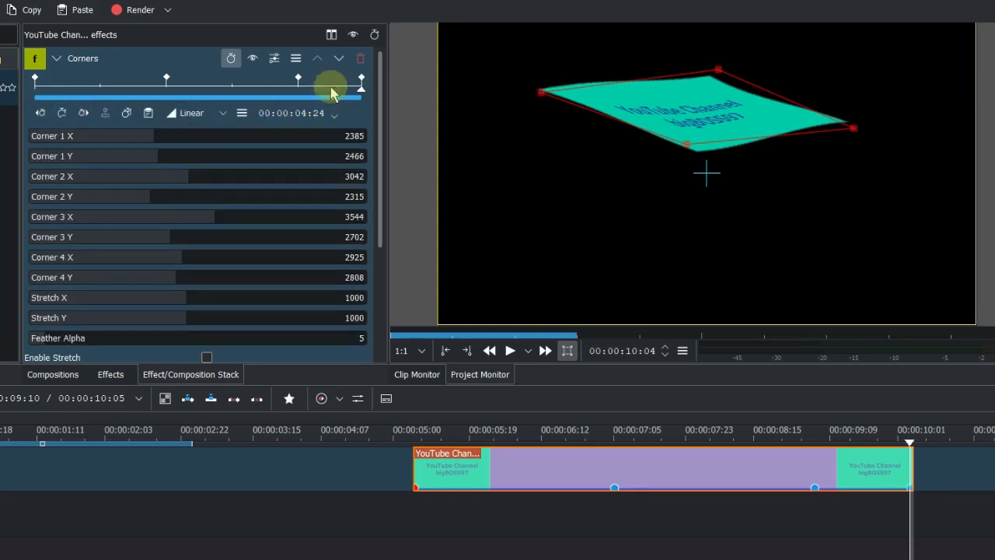
Reshape the panel at the 00:00:04:24 keyframe, placing corners 1 to 4 at about (3359, 3000), (3879, 3293), (4132, 3657) and (3712, 3520).
{"action": "left_click_drag", "start_coordinate": [719, 75], "coordinate": [892, 140]}
{"action": "left_click_drag", "start_coordinate": [884, 128], "coordinate": [993, 262]}
{"action": "left_click_drag", "start_coordinate": [686, 146], "coordinate": [806, 211]}
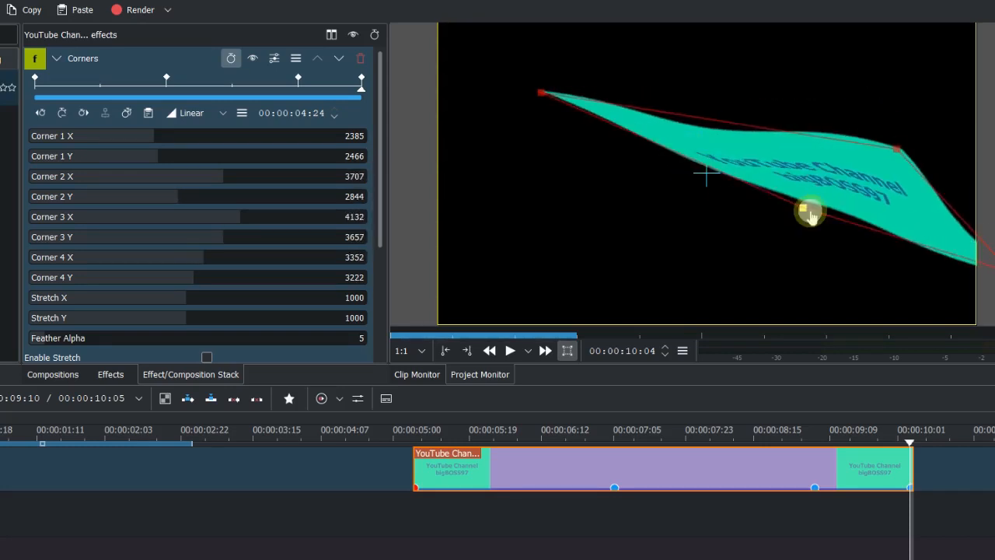
{"action": "left_click_drag", "start_coordinate": [540, 92], "coordinate": [687, 140]}
{"action": "left_click_drag", "start_coordinate": [898, 149], "coordinate": [909, 177]}
{"action": "left_click_drag", "start_coordinate": [808, 212], "coordinate": [898, 252]}
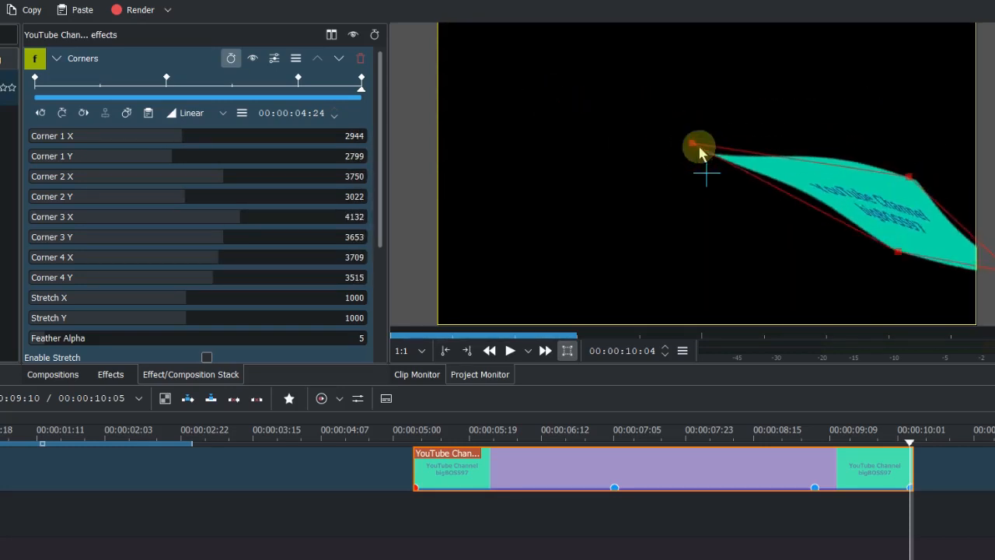
{"action": "left_click_drag", "start_coordinate": [692, 144], "coordinate": [804, 173]}
{"action": "left_click_drag", "start_coordinate": [911, 172], "coordinate": [944, 217]}
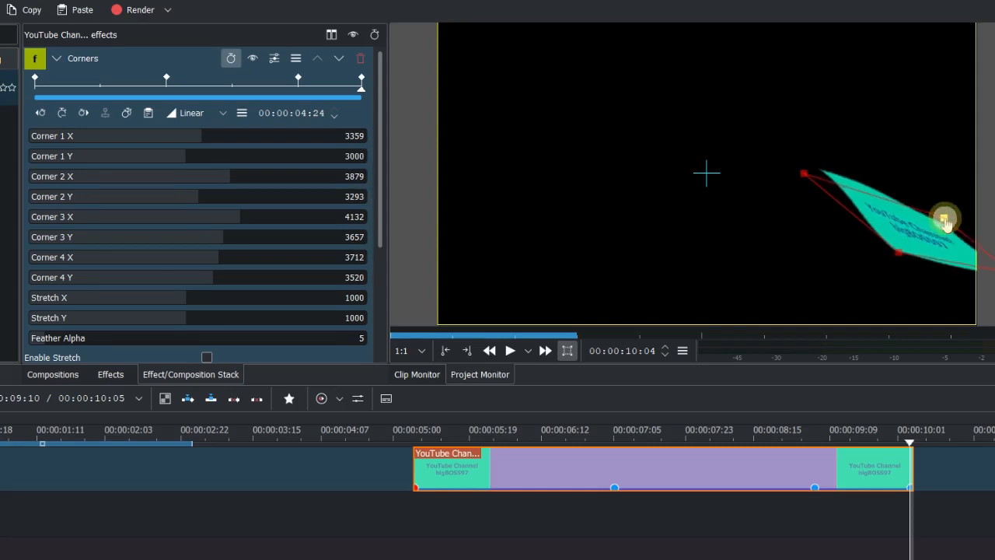
Add a Distort keyframe at 00:00:03:11 with frequency 139 and play the title clip from its start.
{"action": "left_click_drag", "start_coordinate": [631, 434], "coordinate": [656, 467]}
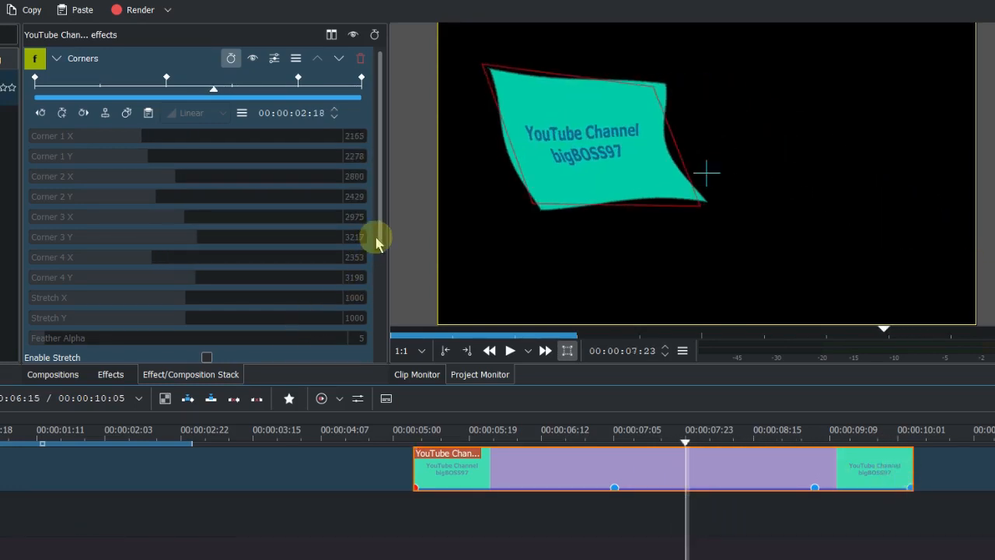
{"action": "left_click_drag", "start_coordinate": [378, 234], "coordinate": [371, 340]}
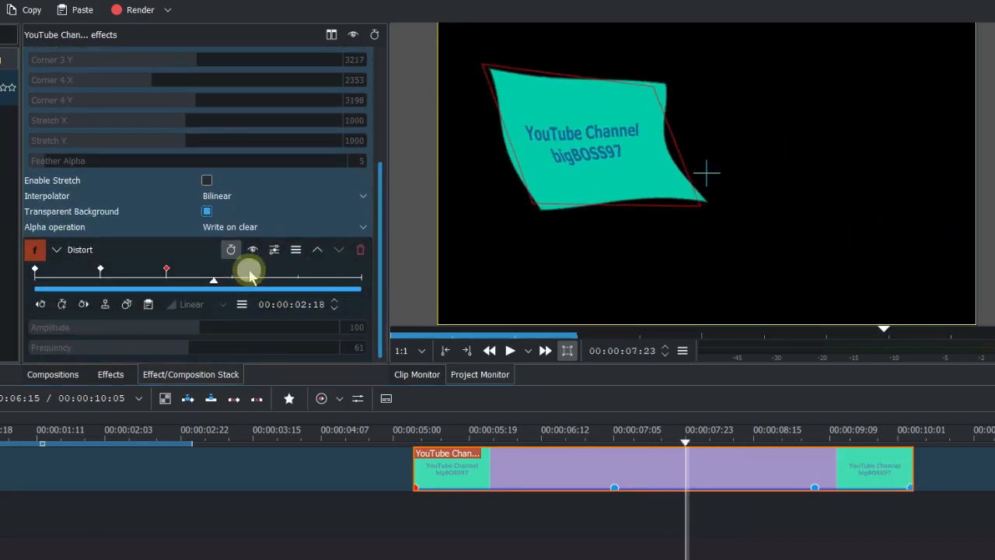
{"action": "left_click", "coordinate": [261, 274]}
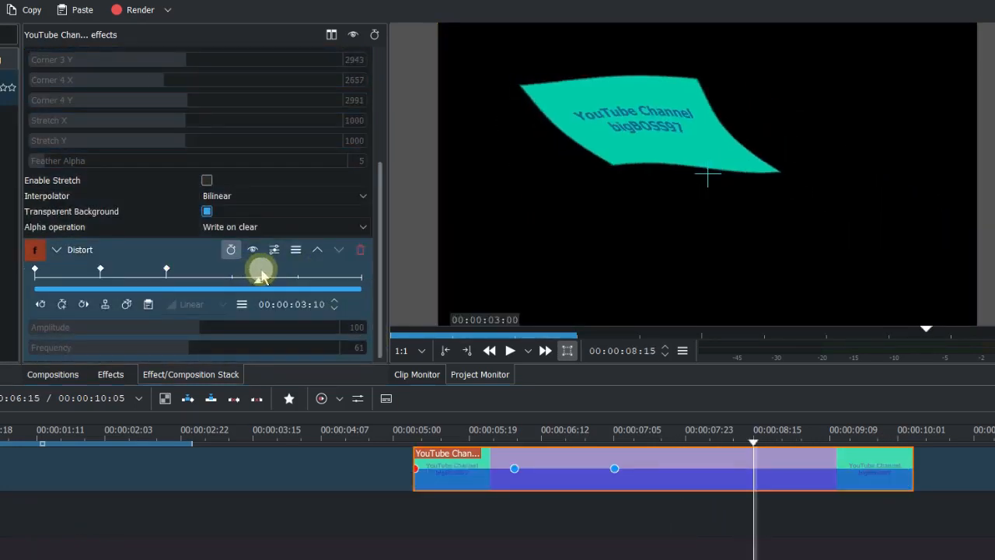
{"action": "left_click", "coordinate": [63, 305]}
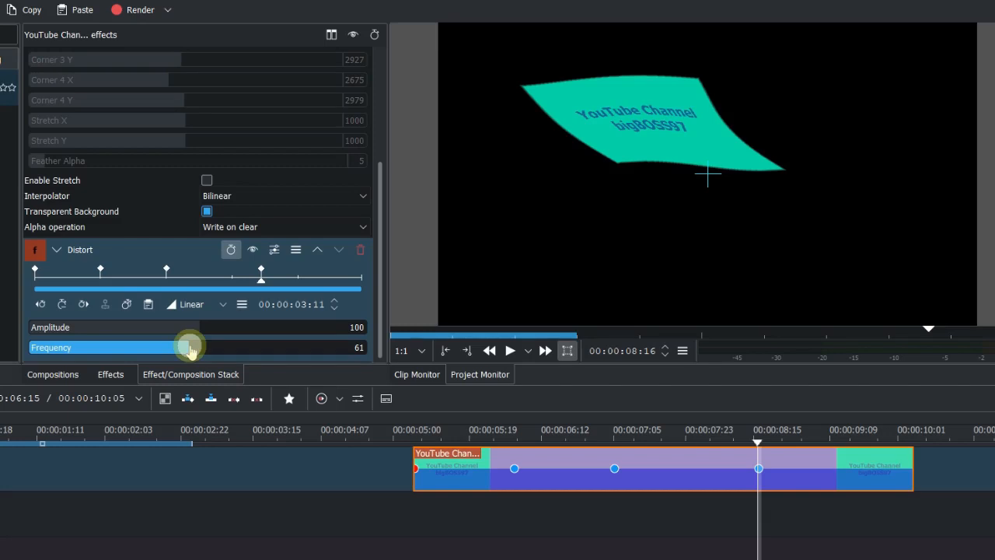
{"action": "left_click_drag", "start_coordinate": [194, 349], "coordinate": [197, 350]}
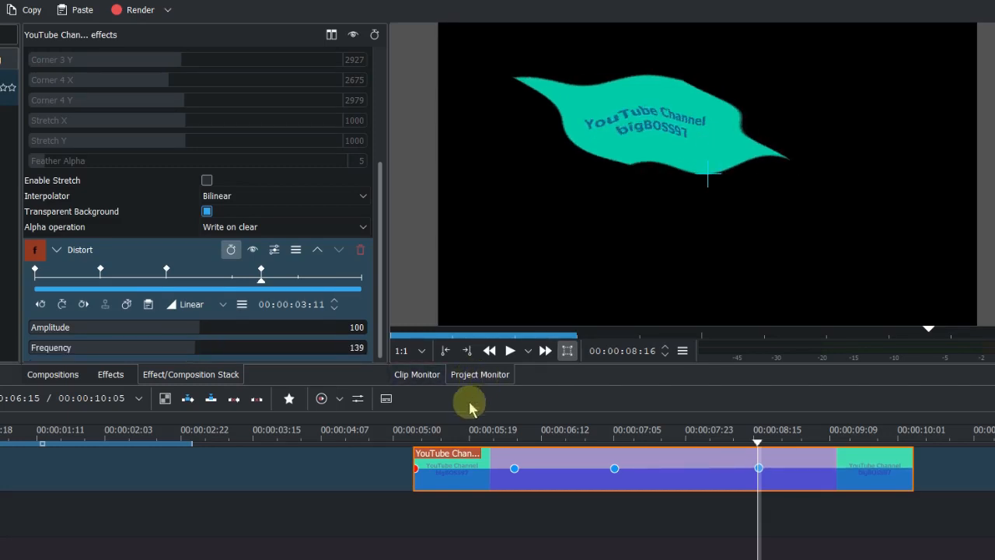
{"action": "left_click_drag", "start_coordinate": [445, 432], "coordinate": [415, 464]}
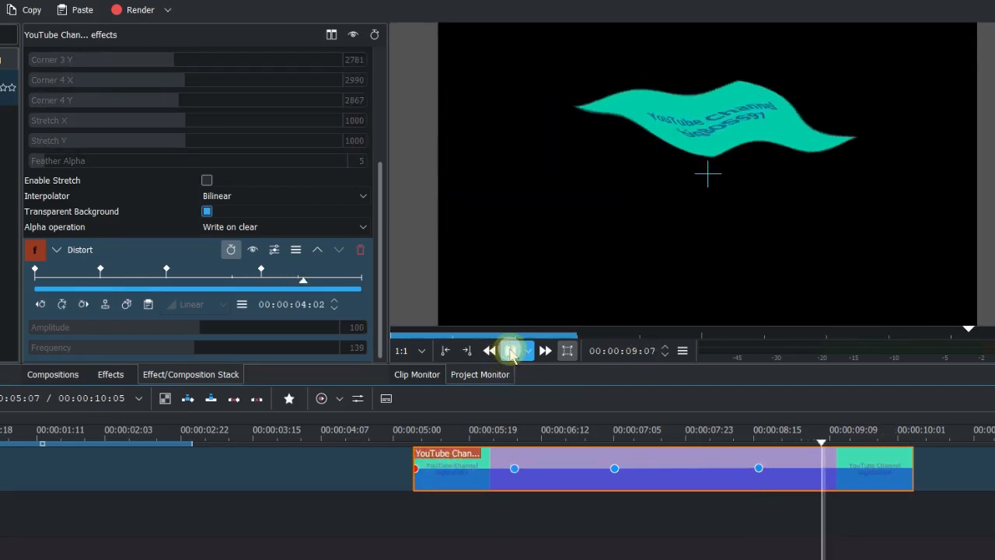
{"action": "left_click", "coordinate": [510, 351]}
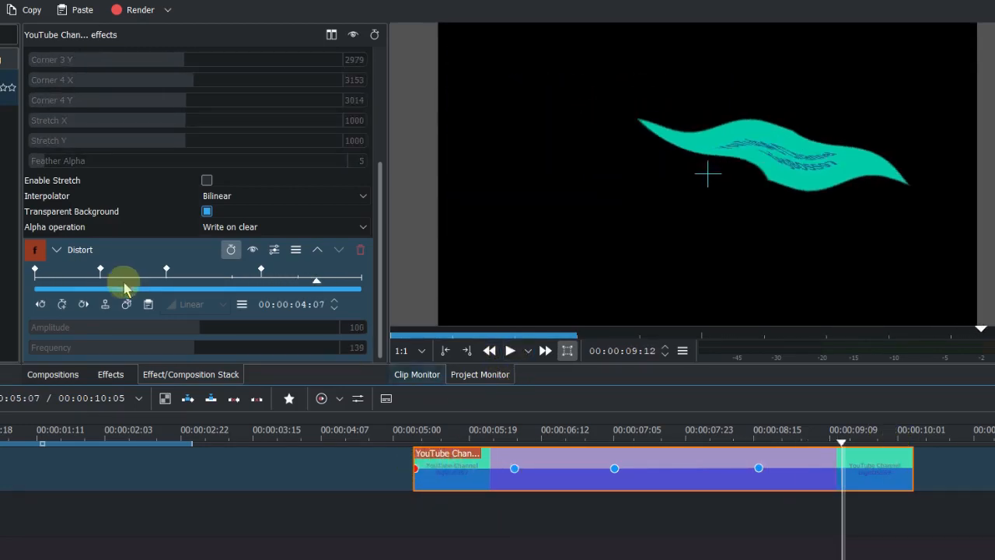
Sharply lower the Distort amplitude at the 00:00:01:00 keyframe and replay the title clip from its start.
{"action": "left_click", "coordinate": [42, 305]}
{"action": "left_click", "coordinate": [42, 305]}
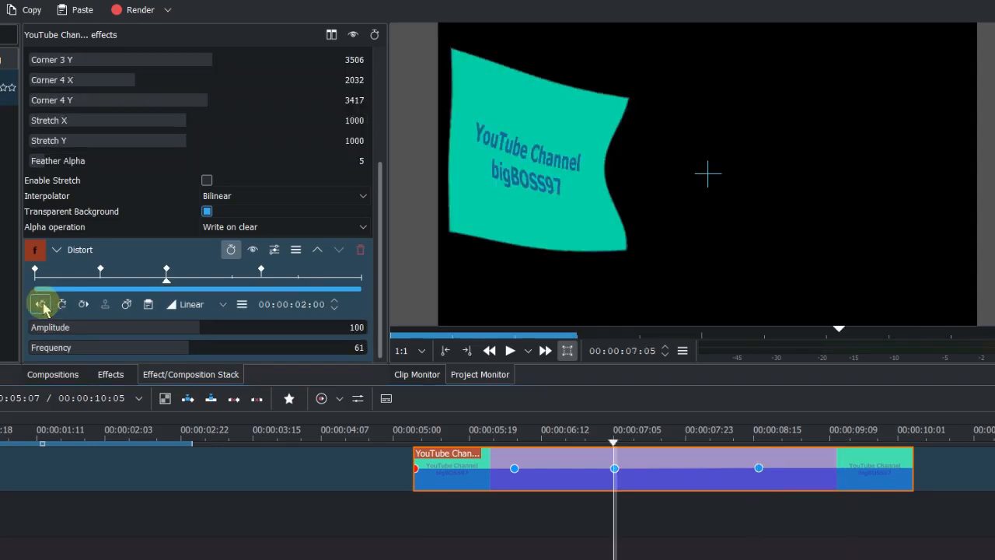
{"action": "left_click", "coordinate": [42, 305]}
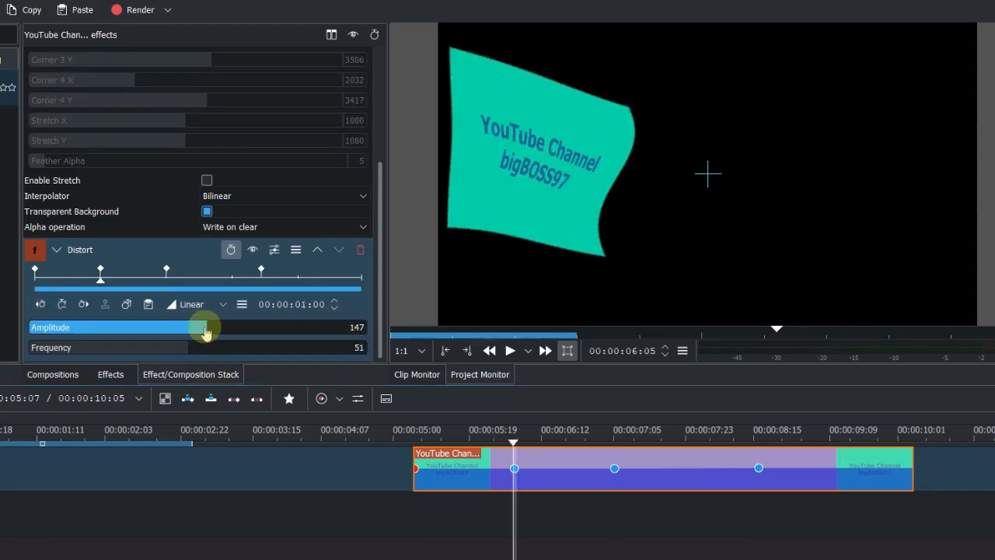
{"action": "left_click_drag", "start_coordinate": [207, 332], "coordinate": [160, 346]}
{"action": "mouse_move", "coordinate": [418, 429]}
{"action": "left_mouse_down"}
{"action": "mouse_move", "coordinate": [581, 420]}
{"action": "mouse_move", "coordinate": [414, 429]}
{"action": "left_mouse_up"}
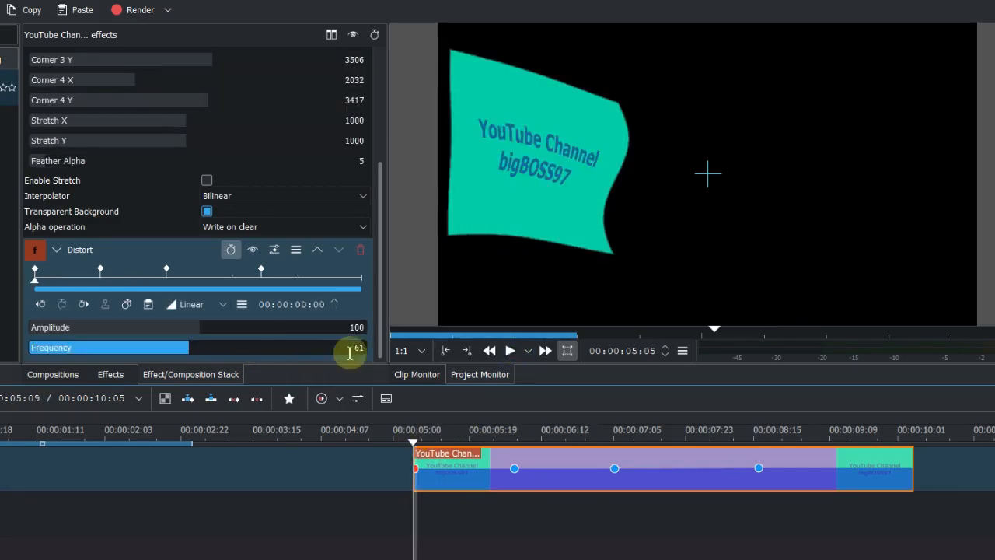
{"action": "left_click", "coordinate": [510, 351]}
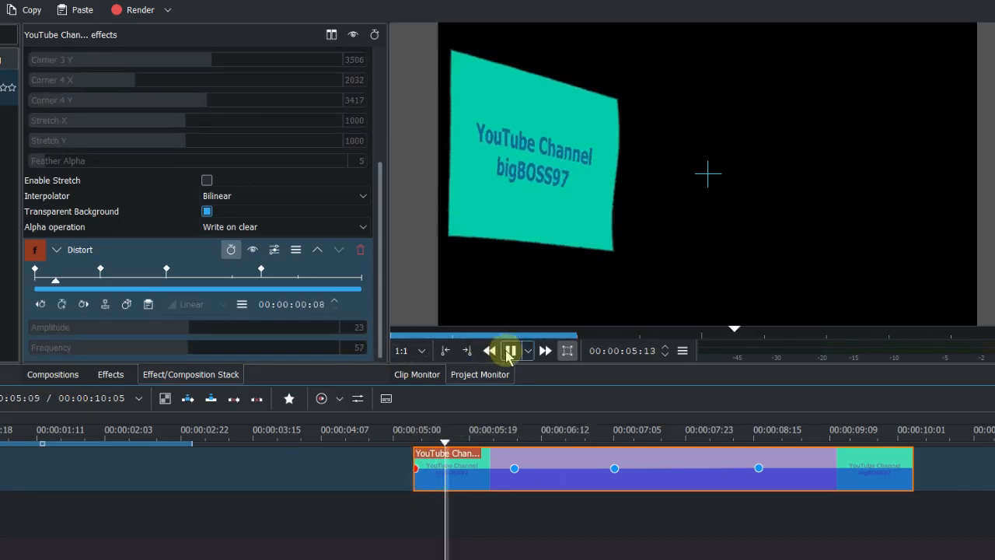